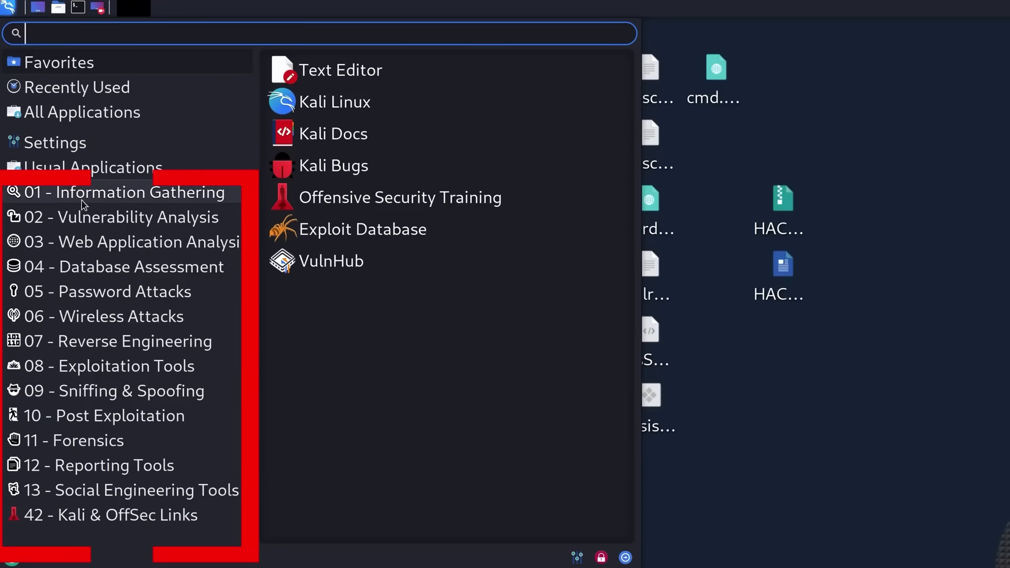
# Step: Show the Reporting Tools entries in the Kali applications menu
pyautogui.click(138, 466)
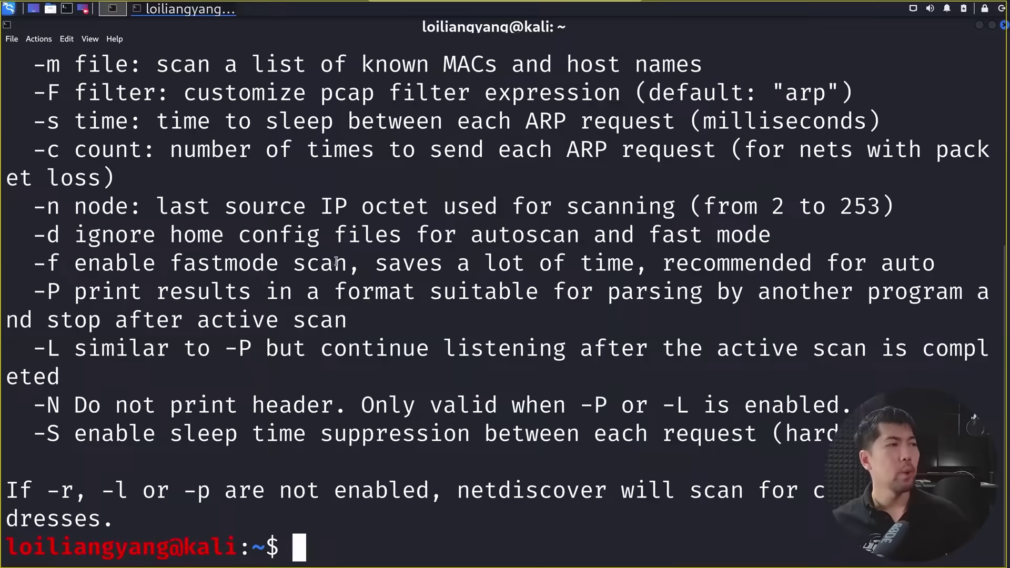
pyautogui.scroll(4, 337, 261)
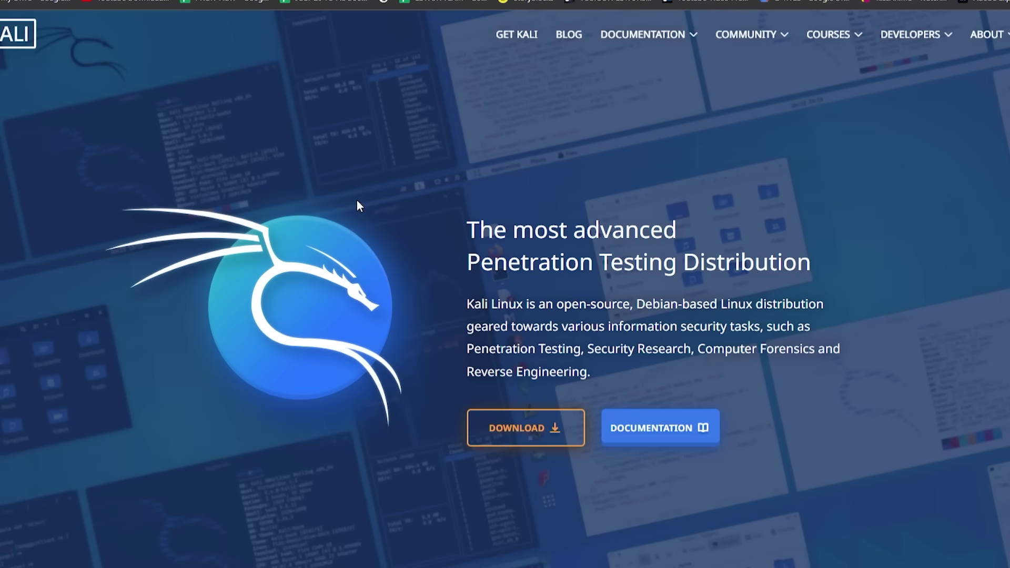
pyautogui.scroll(-10, 590, 244)
pyautogui.scroll(-3, 584, 246)
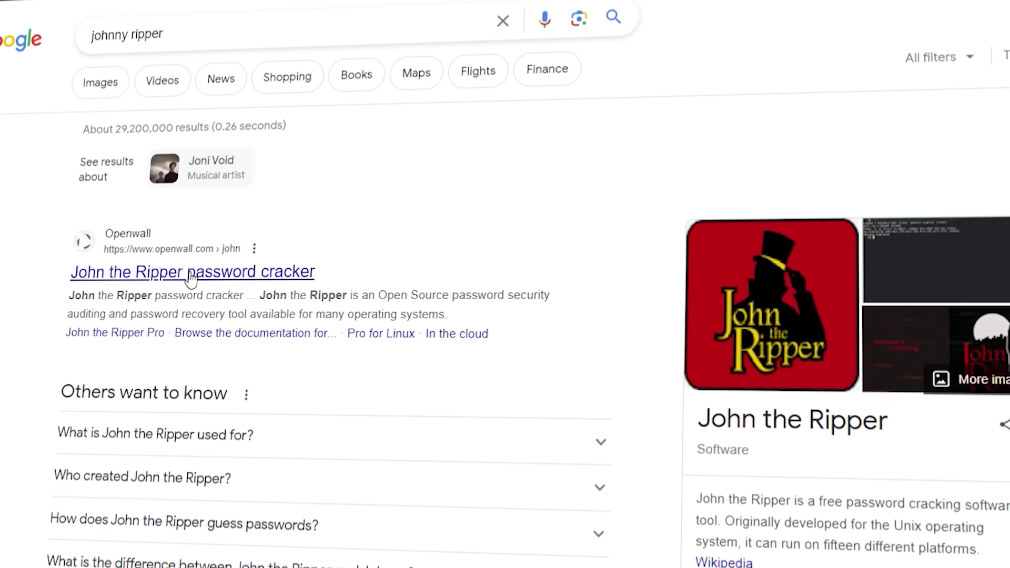
# Step: Bring up the Openwall John the Ripper page in Chrome
pyautogui.click(182, 273)
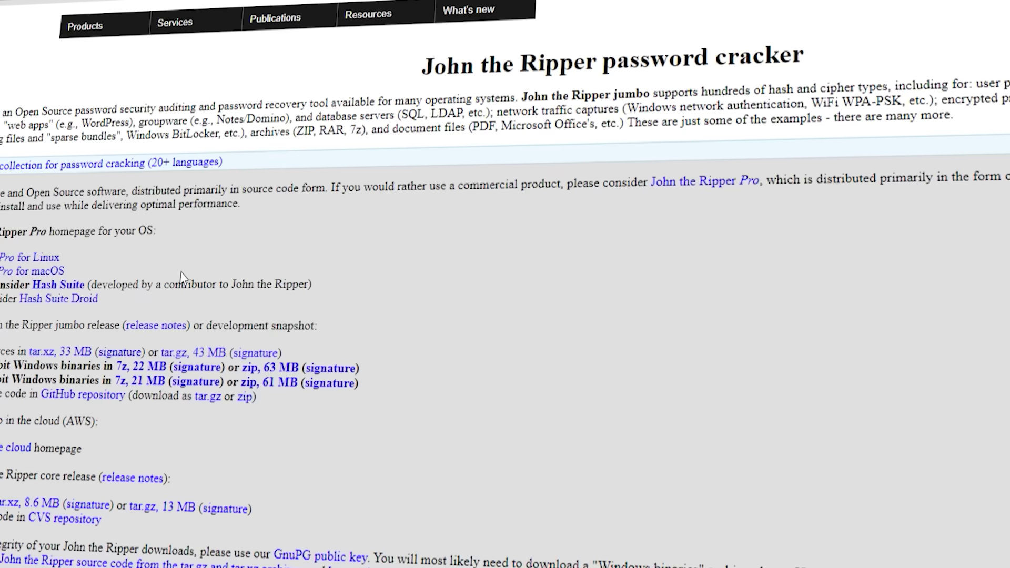
pyautogui.scroll(-3, 181, 276)
pyautogui.scroll(2, 119, 308)
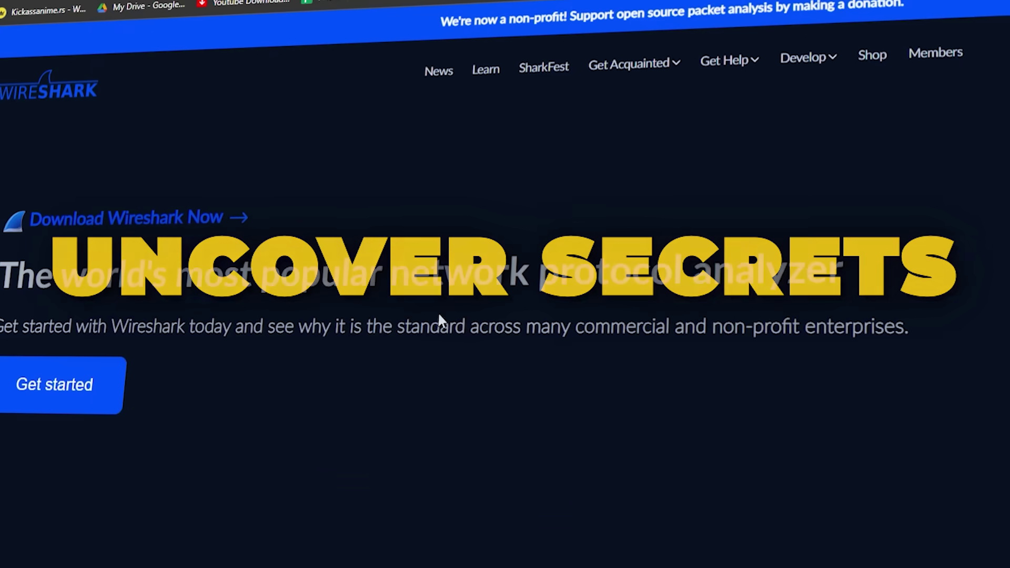
pyautogui.scroll(-5, 440, 320)
pyautogui.scroll(-5, 438, 320)
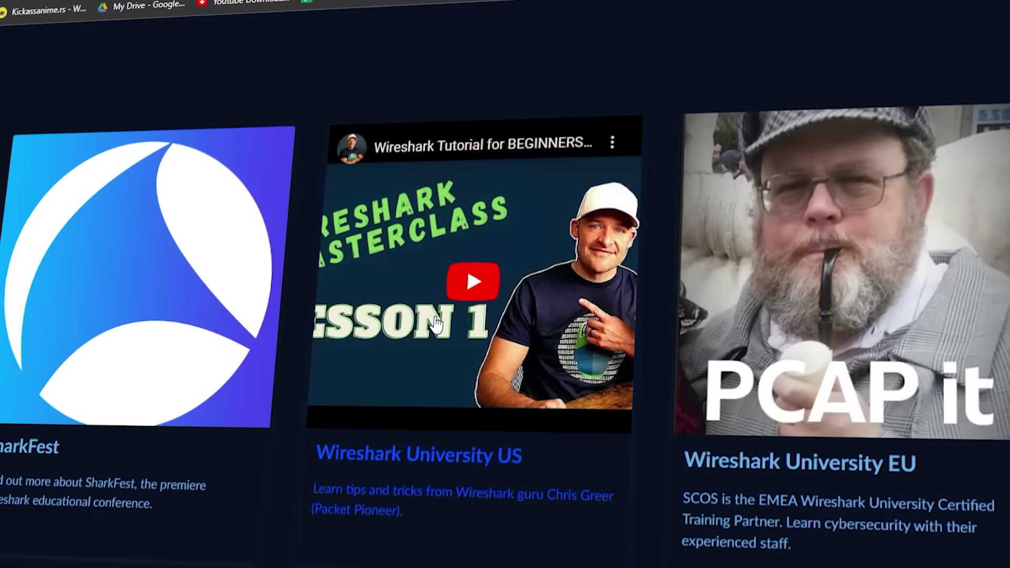
pyautogui.scroll(-5, 436, 323)
pyautogui.scroll(-5, 434, 324)
pyautogui.scroll(5, 434, 324)
pyautogui.scroll(5, 434, 325)
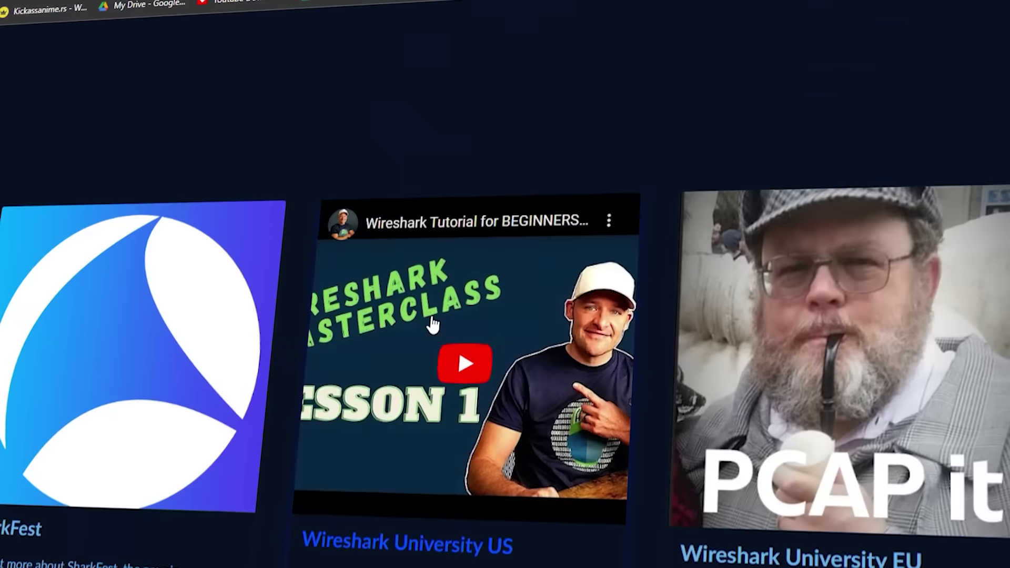
pyautogui.scroll(5, 843, 429)
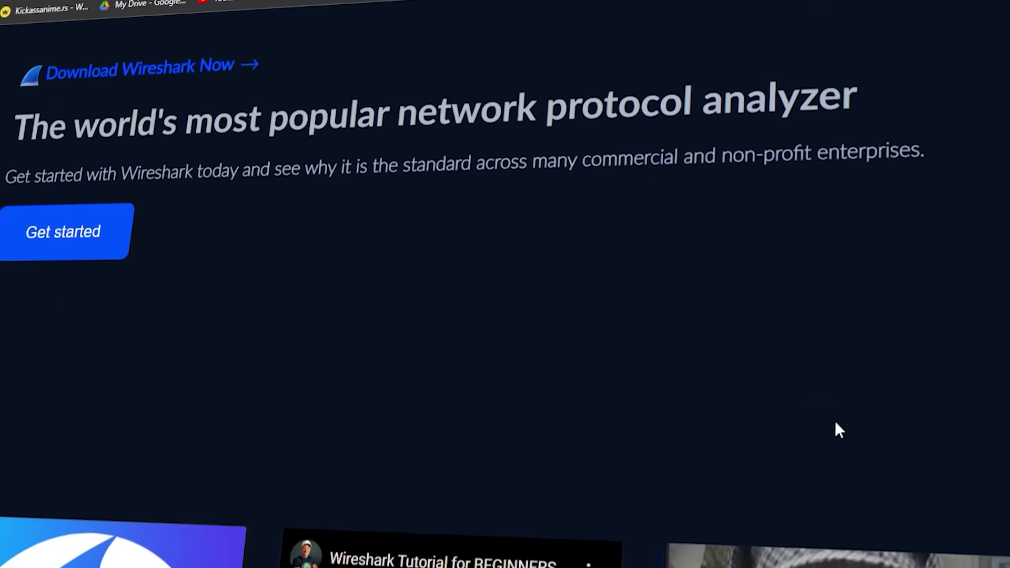
pyautogui.scroll(3, 835, 429)
pyautogui.click(55, 392)
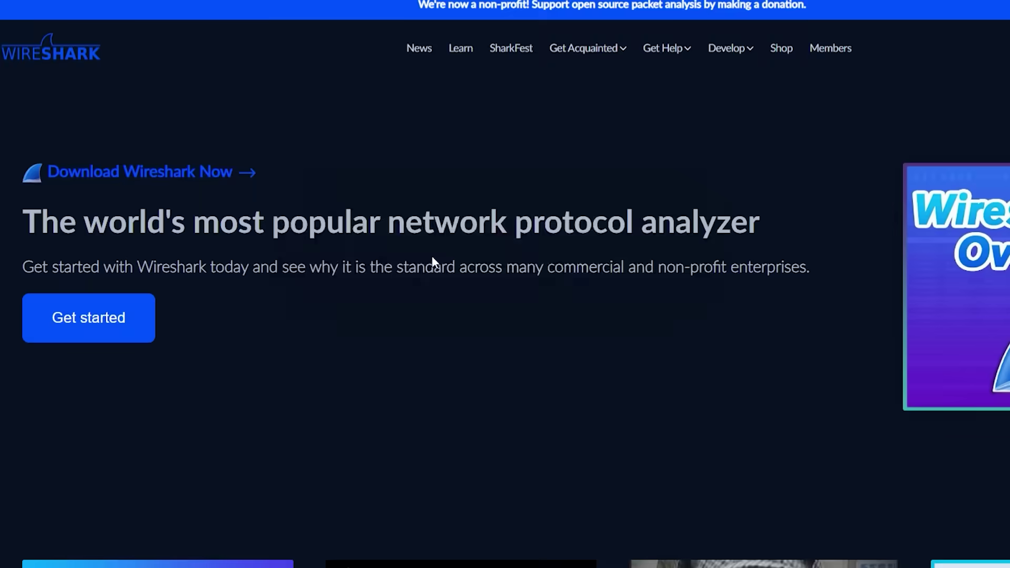
pyautogui.scroll(-6, 433, 263)
pyautogui.scroll(-2, 432, 264)
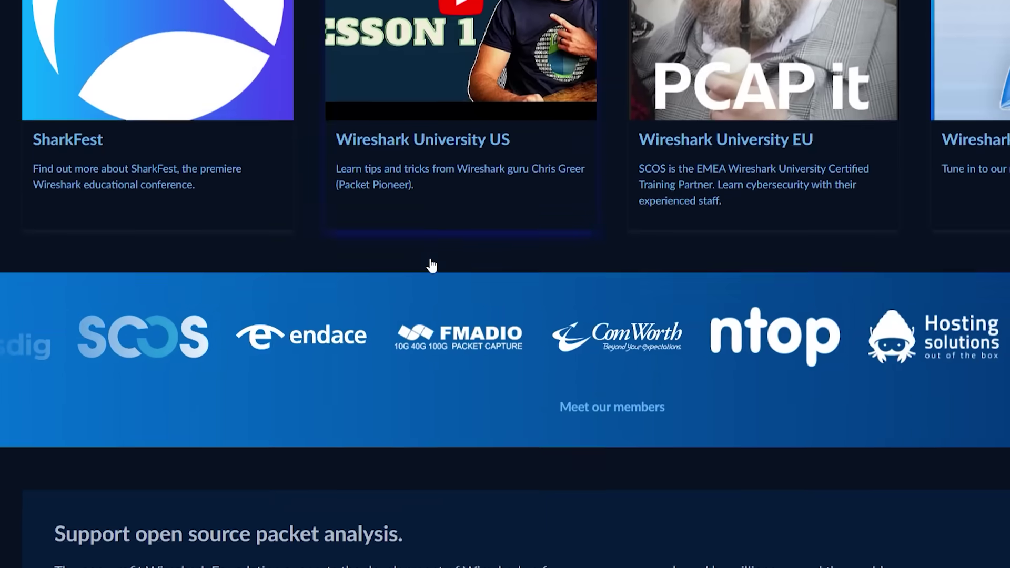
pyautogui.scroll(-5, 433, 266)
pyautogui.scroll(5, 433, 265)
pyautogui.scroll(3, 432, 266)
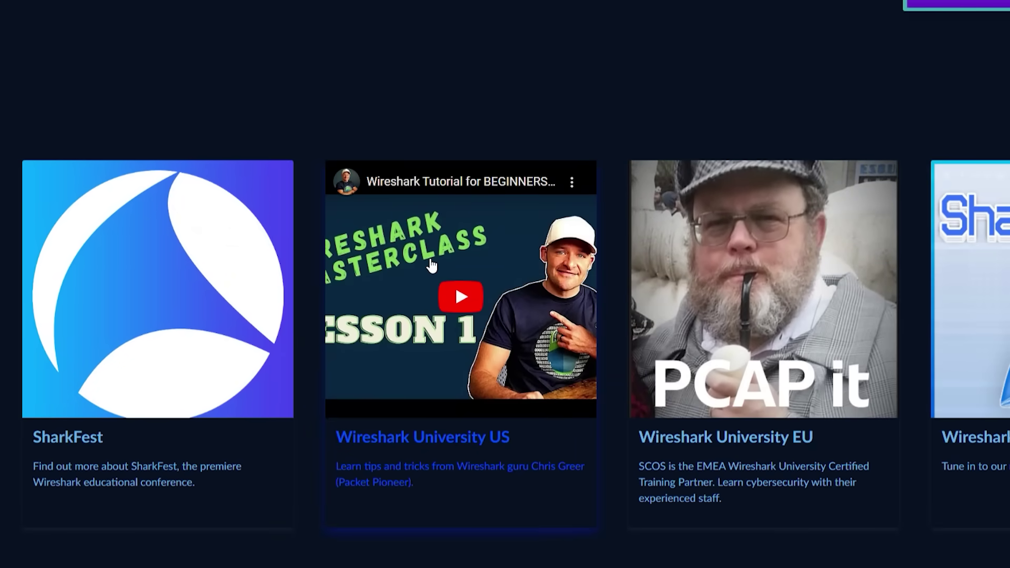